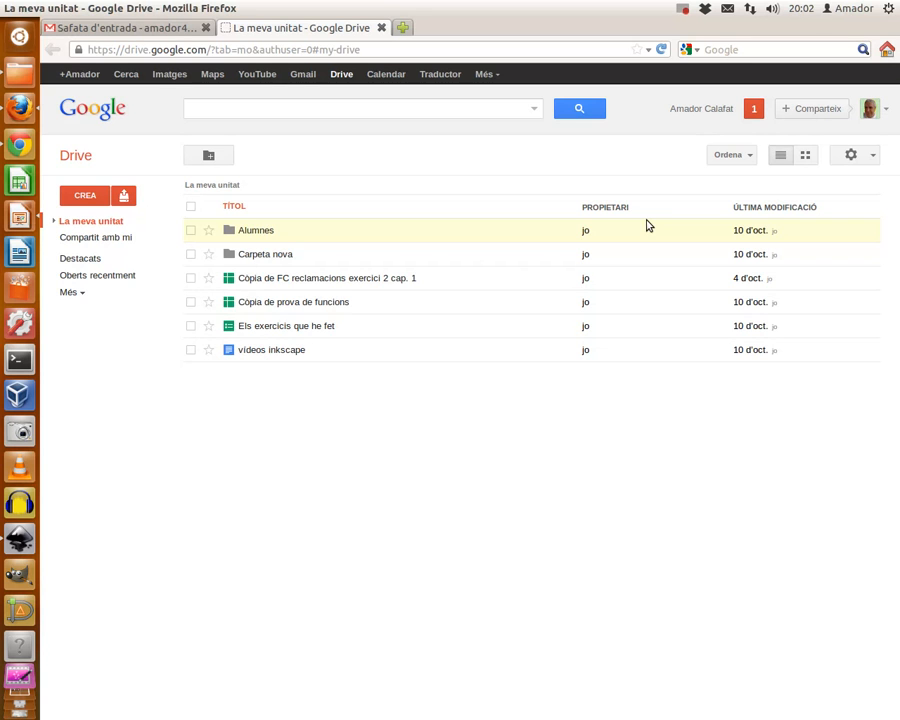
Step: Open the CREA menu in Google Drive to list new item types
{"action": "left_click", "coordinate": [84, 196]}
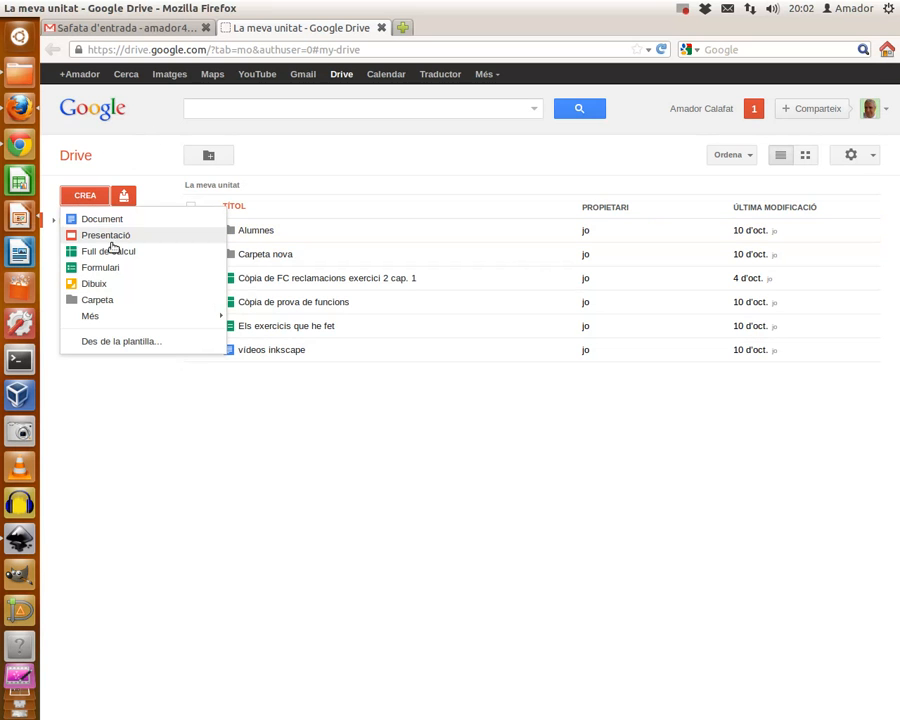
Step: Create a new form and title it 'Formulari 1'
{"action": "left_click", "coordinate": [100, 267]}
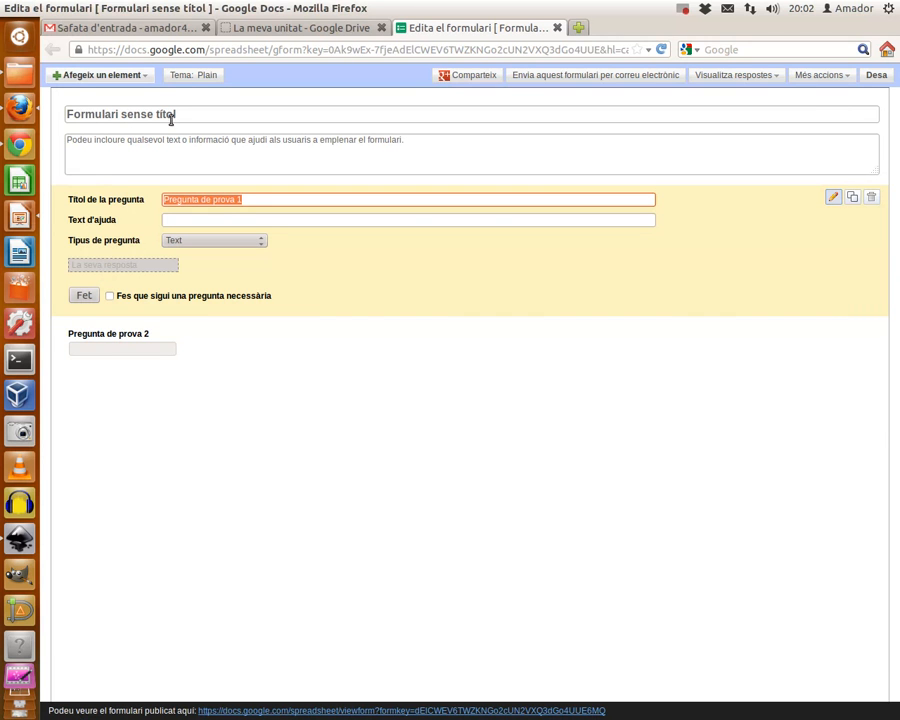
{"action": "left_click_drag", "start_coordinate": [184, 114], "coordinate": [43, 117]}
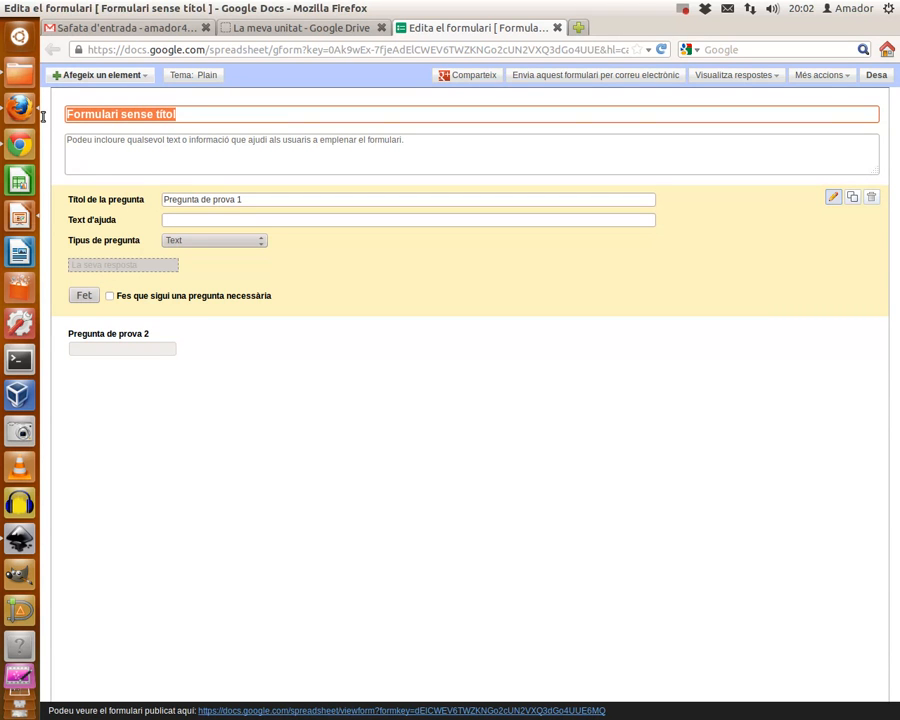
{"action": "type", "text": "For"}
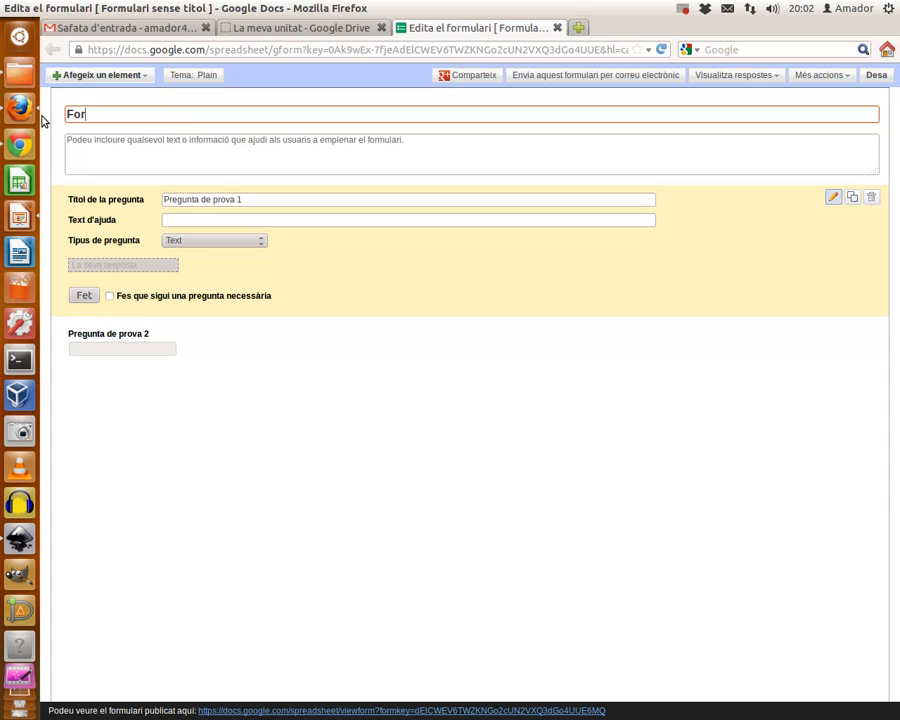
{"action": "type", "text": "mulari 1"}
Step: Add the description 'Prova de formularis : aquí hi aniria una explicació'
{"action": "left_click", "coordinate": [106, 153]}
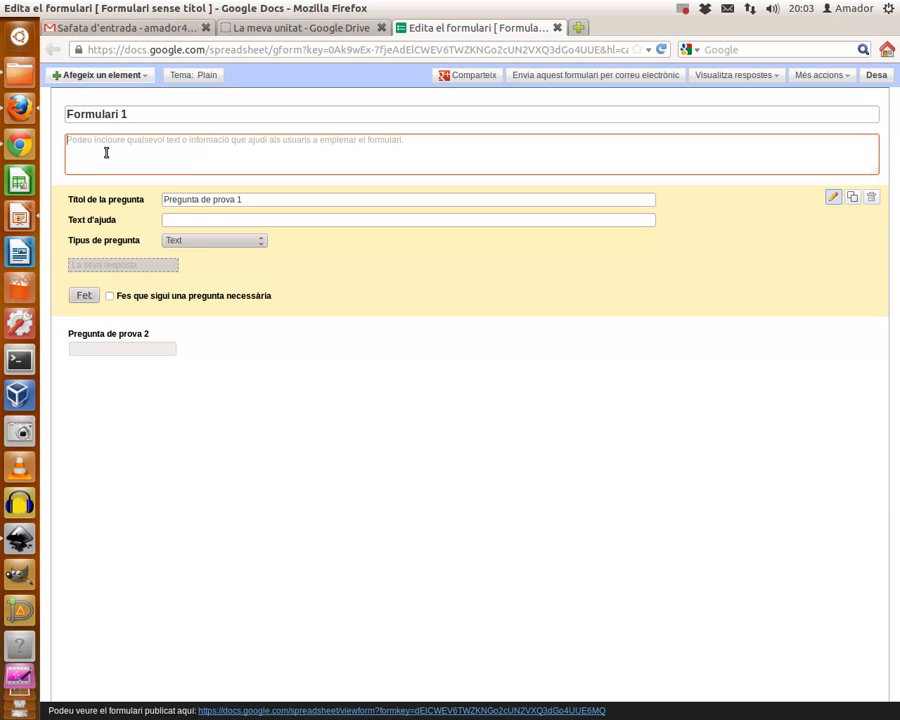
{"action": "type", "text": "Prova "}
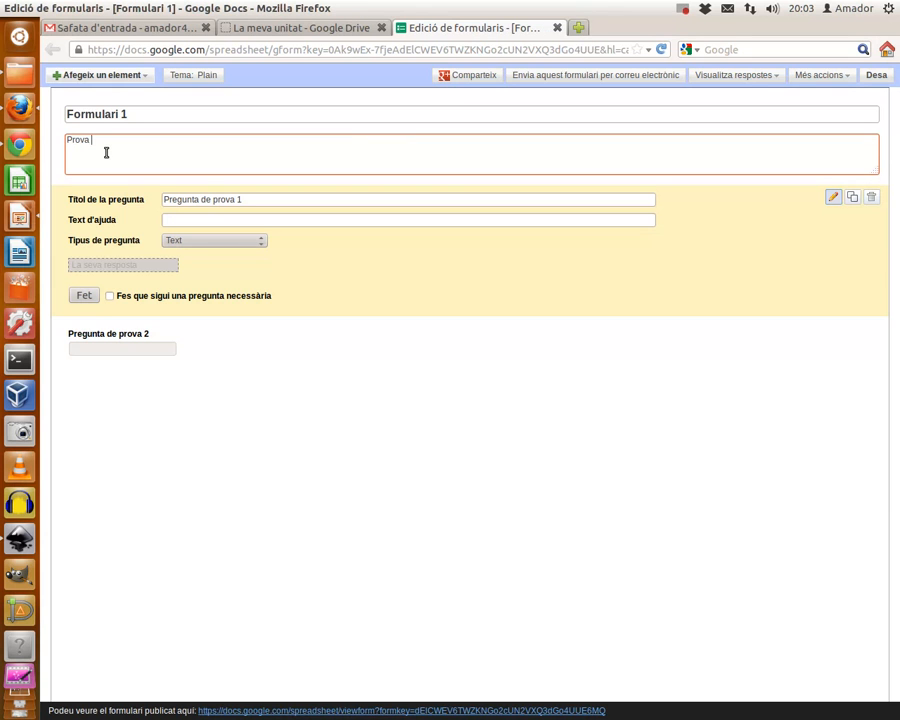
{"action": "type", "text": "de formularis : aquí hi aniria una explicació"}
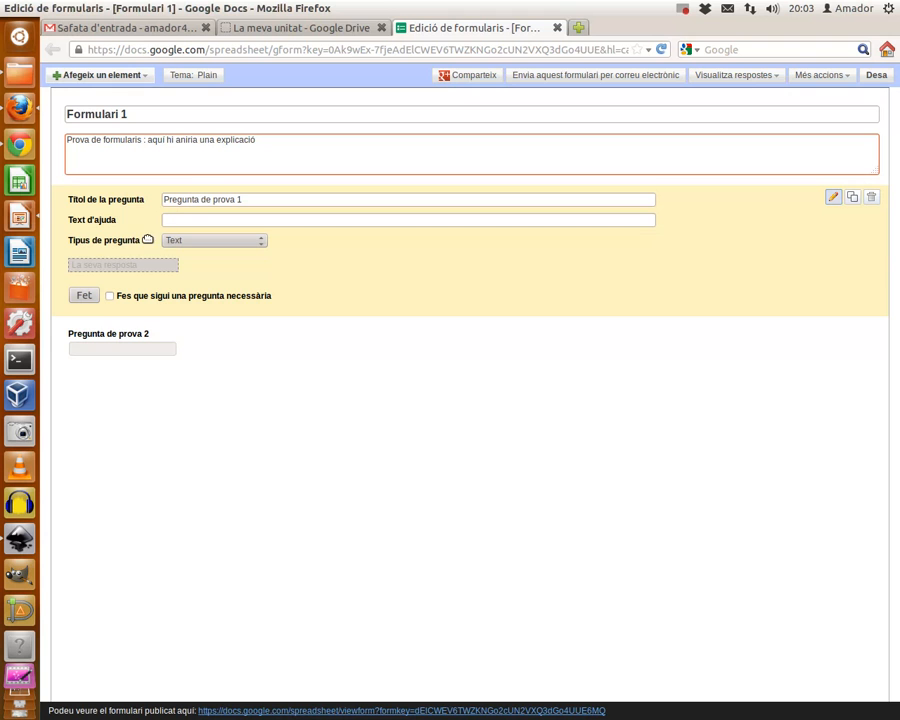
{"action": "mouse_move", "coordinate": [183, 326]}
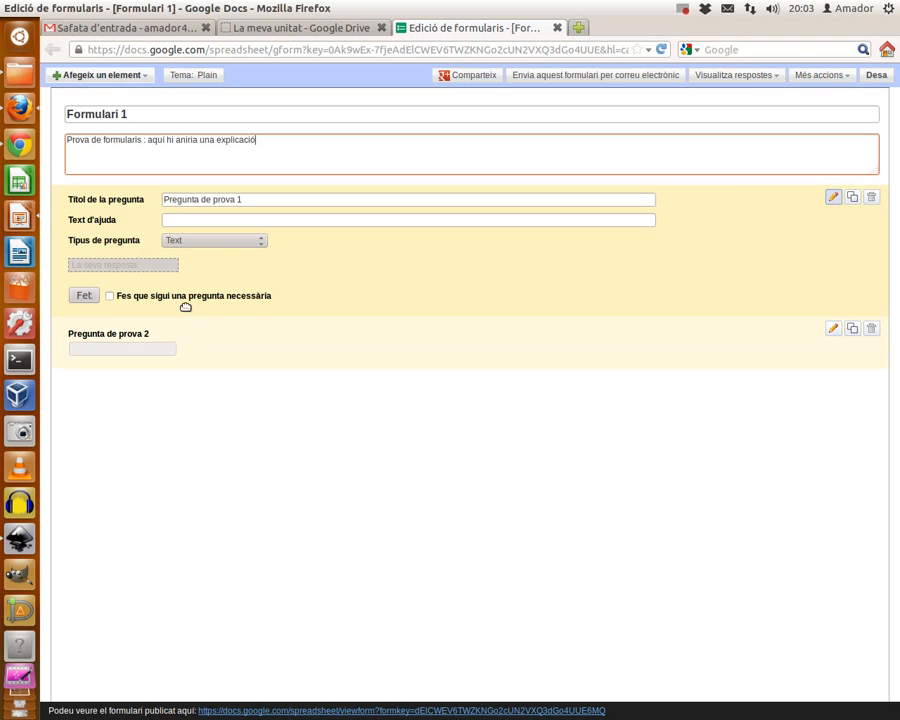
Step: Retitle the first question 'Llinatges i nom' and make it required
{"action": "left_click", "coordinate": [256, 201]}
{"action": "left_click_drag", "start_coordinate": [256, 201], "coordinate": [161, 201]}
{"action": "type", "text": "1.Linatges i nom"}
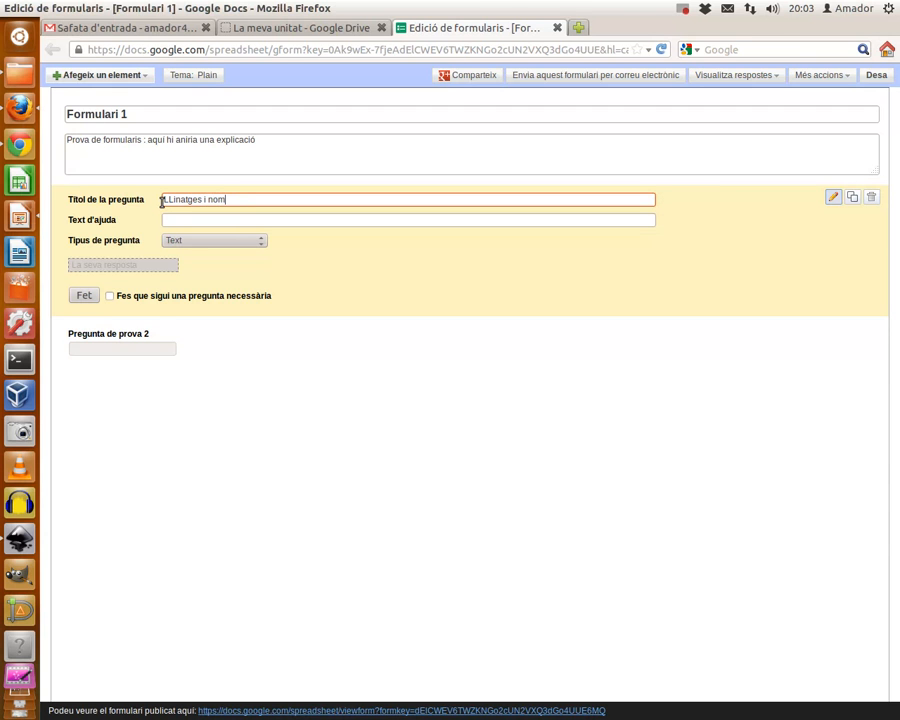
{"action": "left_click", "coordinate": [168, 199]}
{"action": "key", "text": "BackSpace"}
{"action": "key", "text": "BackSpace"}
{"action": "type", "text": "l"}
{"action": "left_click", "coordinate": [226, 219]}
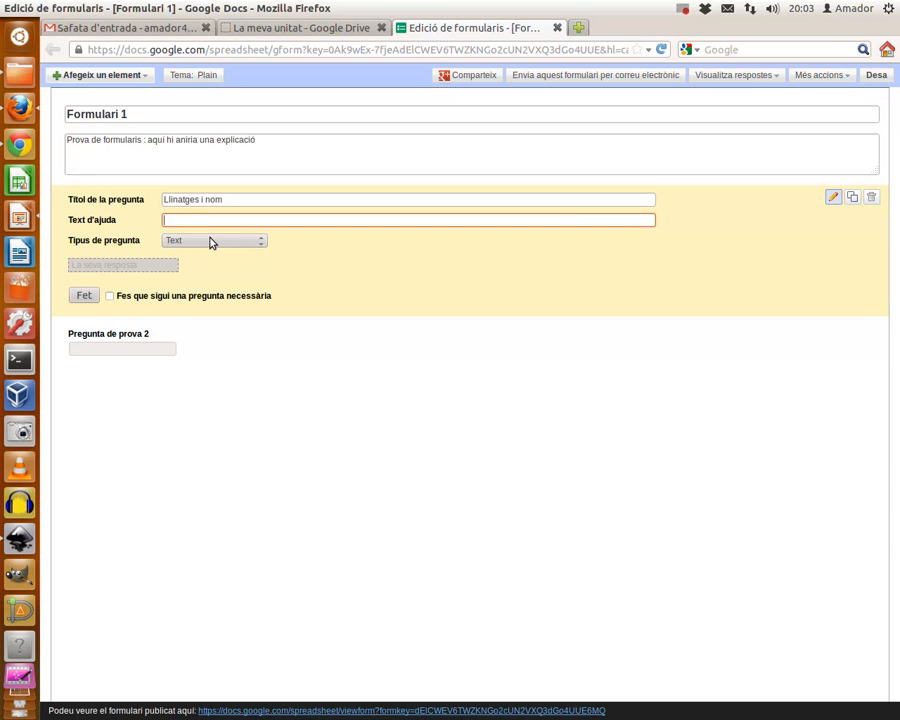
{"action": "left_click", "coordinate": [111, 297]}
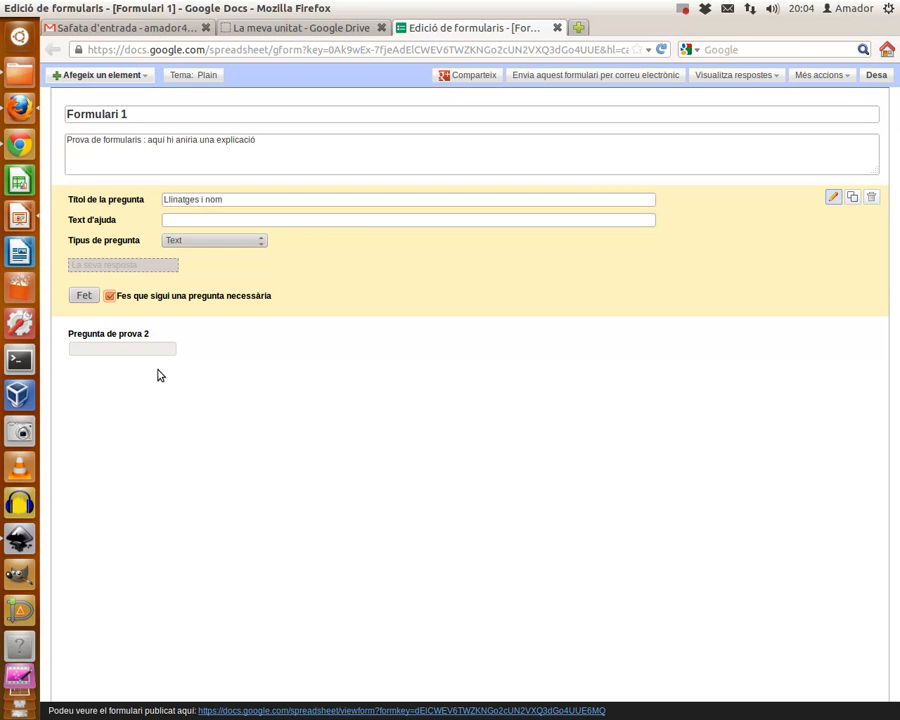
{"action": "left_click", "coordinate": [83, 297]}
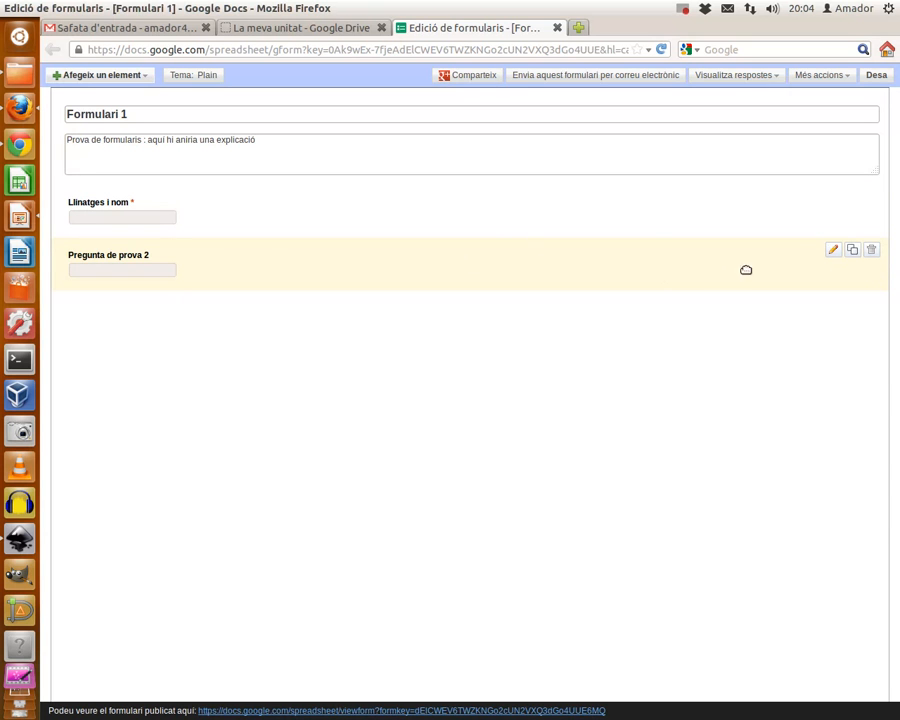
Step: Retitle question 2 'Escriu el teu eMail', make it required, and duplicate it
{"action": "left_click", "coordinate": [832, 251]}
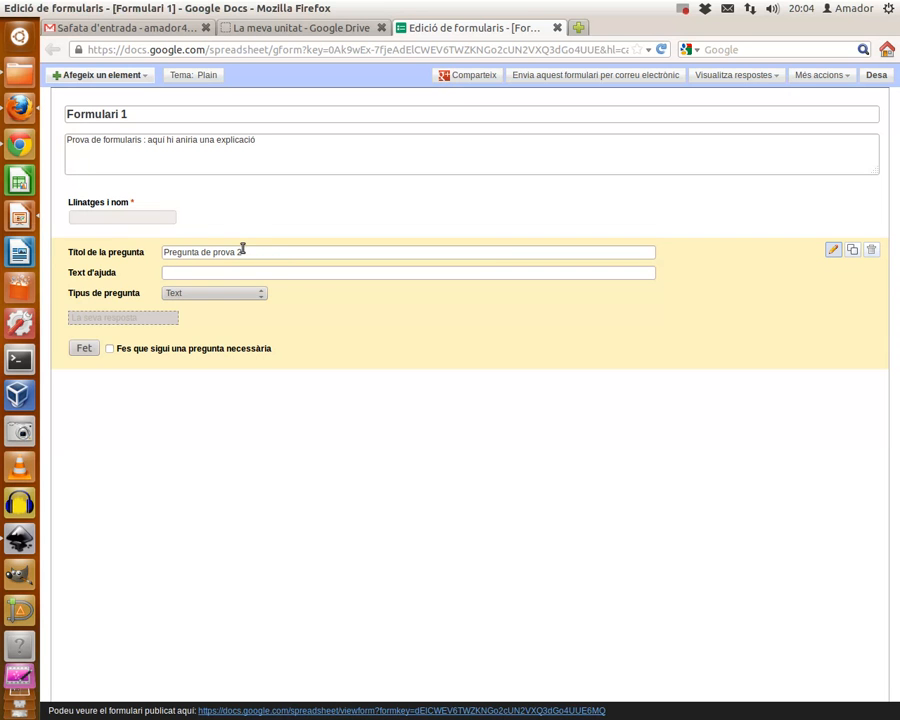
{"action": "triple_click", "coordinate": [208, 249]}
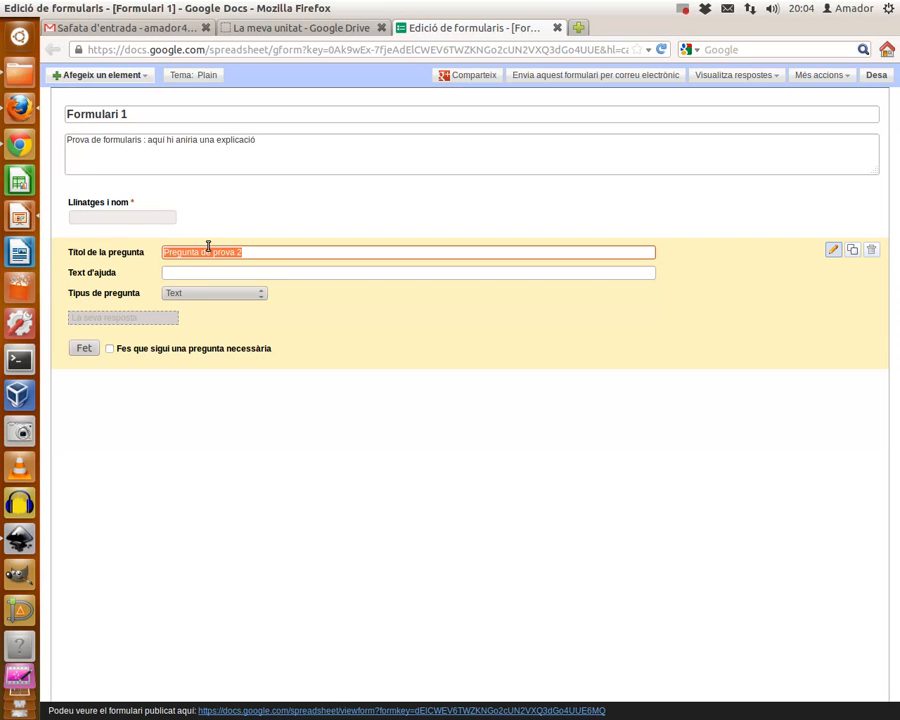
{"action": "type", "text": "Escriu el teu eMail"}
{"action": "left_click", "coordinate": [110, 349]}
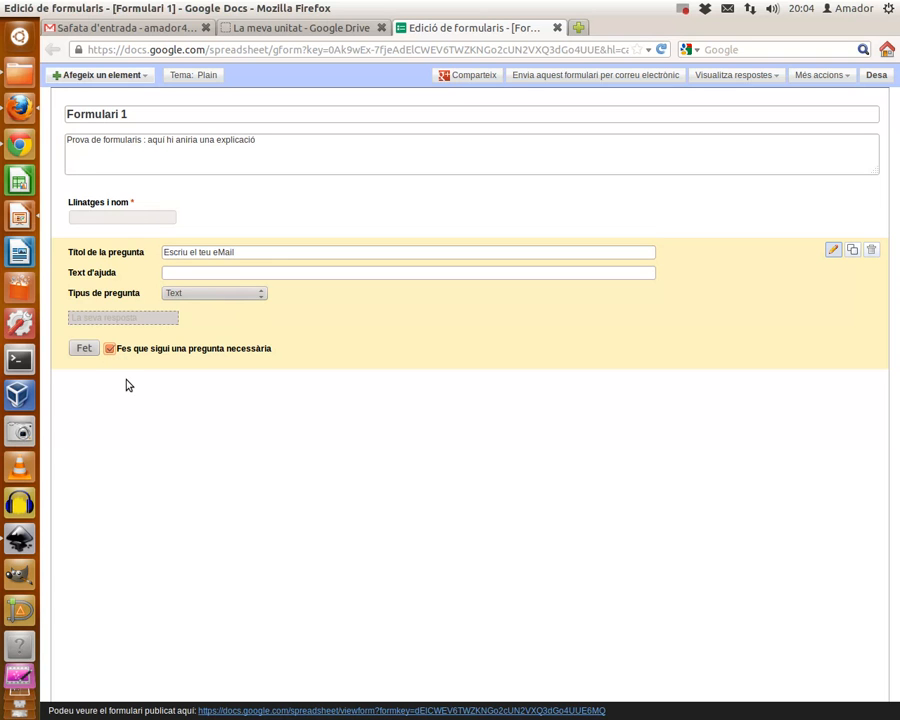
{"action": "left_click", "coordinate": [84, 349]}
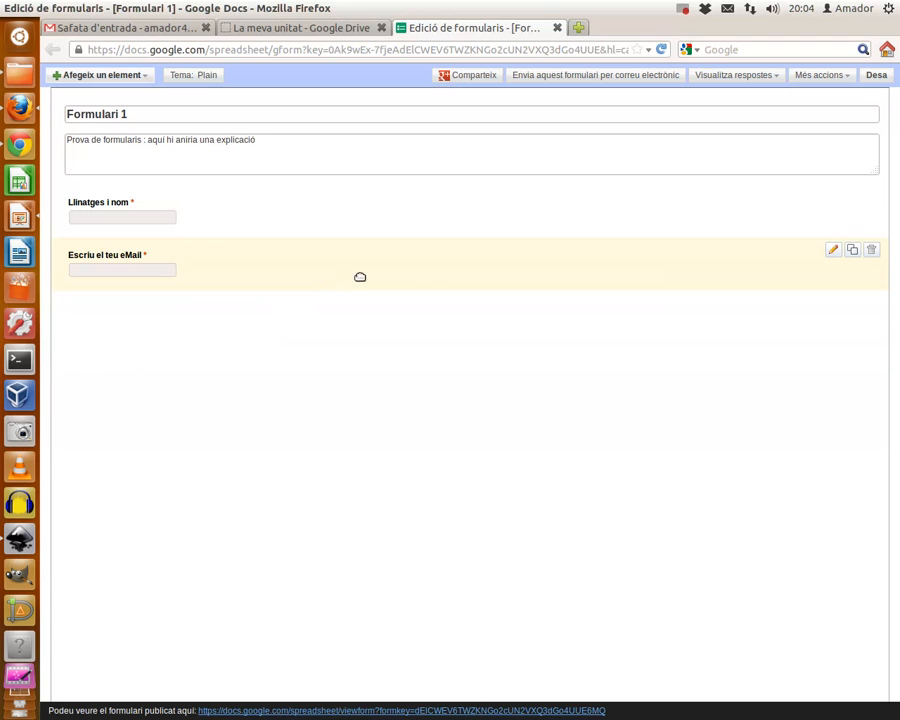
{"action": "left_click", "coordinate": [851, 251]}
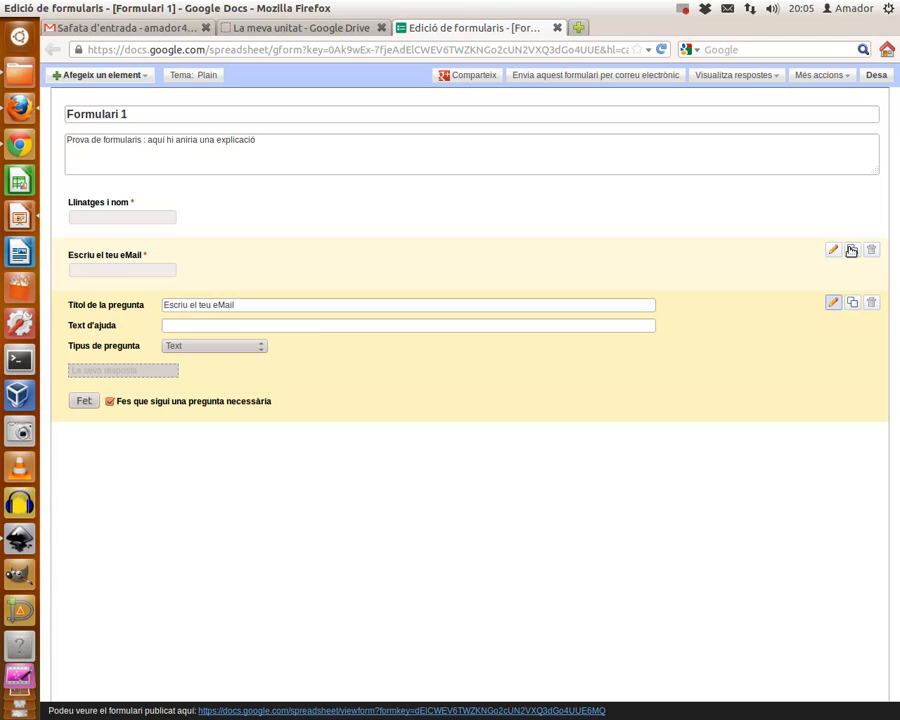
Step: Rename the copied question to 'T'agrada l'arròs brut?'
{"action": "left_click", "coordinate": [247, 303]}
{"action": "key", "text": "BackSpace"}
{"action": "key", "text": "BackSpace"}
{"action": "key", "text": "BackSpace"}
{"action": "key", "text": "BackSpace"}
{"action": "key", "text": "BackSpace"}
{"action": "key", "text": "BackSpace"}
{"action": "key", "text": "BackSpace"}
{"action": "key", "text": "BackSpace"}
{"action": "key", "text": "BackSpace"}
{"action": "key", "text": "BackSpace"}
{"action": "key", "text": "BackSpace"}
{"action": "key", "text": "BackSpace"}
{"action": "key", "text": "BackSpace"}
{"action": "key", "text": "BackSpace"}
{"action": "key", "text": "BackSpace"}
{"action": "key", "text": "BackSpace"}
{"action": "key", "text": "BackSpace"}
{"action": "key", "text": "BackSpace"}
{"action": "key", "text": "BackSpace"}
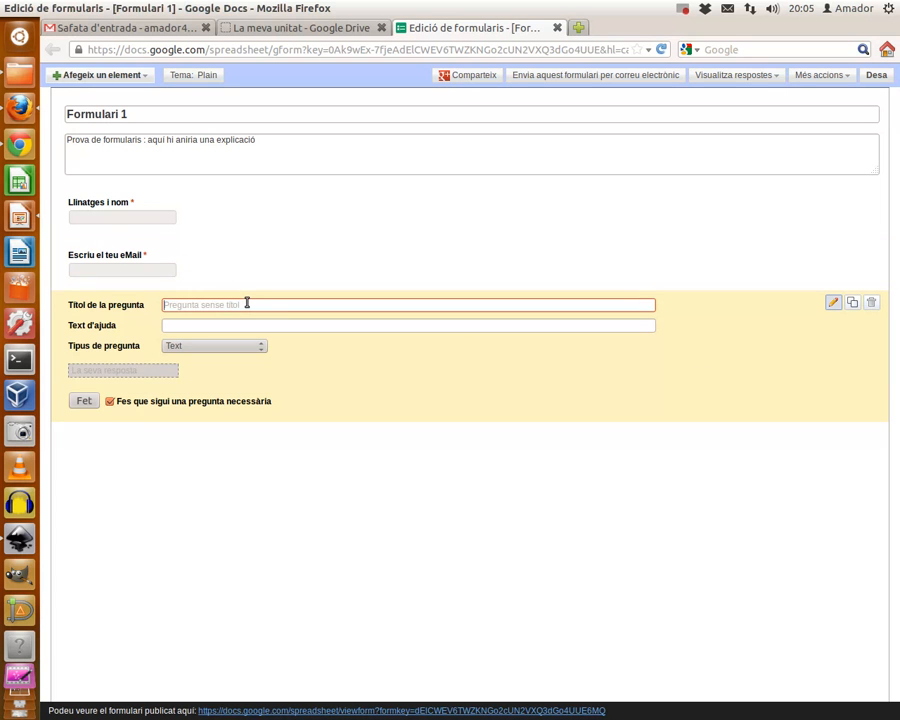
{"action": "type", "text": "T'agada l'arròs brut?"}
{"action": "left_click", "coordinate": [183, 305]}
{"action": "type", "text": "r"}
Step: Make it multiple choice with options Sí, No, Què és un arròs brut? and No ho sé
{"action": "left_click", "coordinate": [257, 350]}
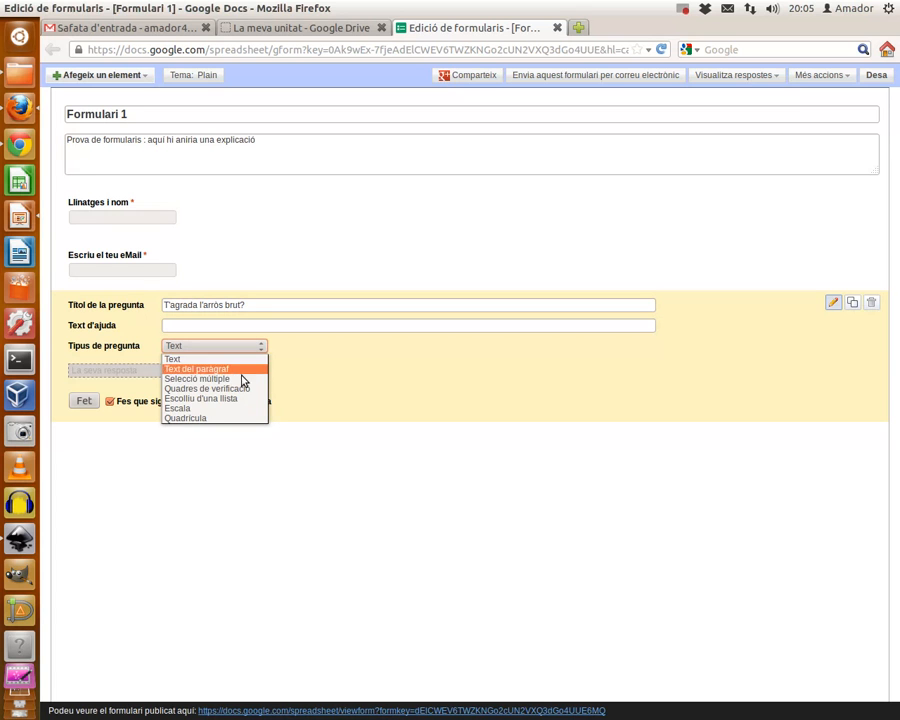
{"action": "left_click", "coordinate": [240, 379]}
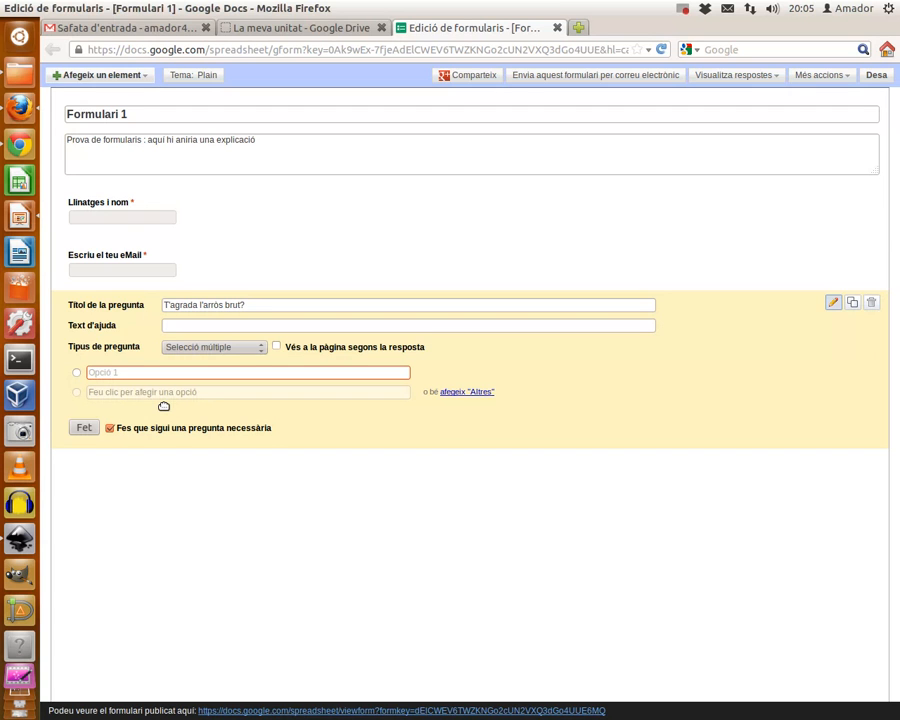
{"action": "type", "text": "Sí"}
{"action": "left_click", "coordinate": [154, 392]}
{"action": "type", "text": "No"}
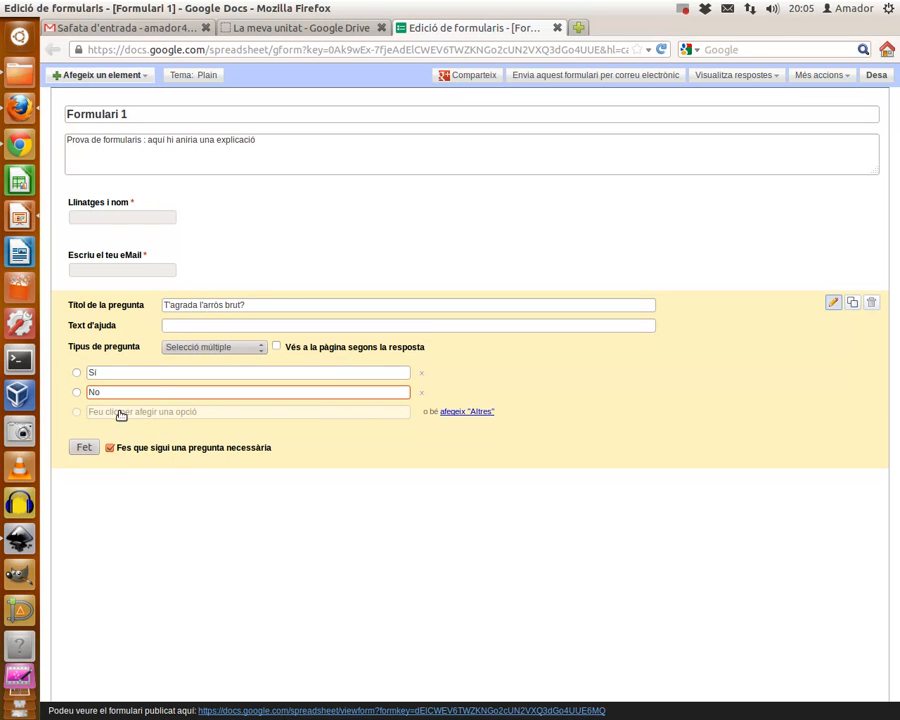
{"action": "left_click", "coordinate": [121, 412]}
{"action": "type", "text": "Q"}
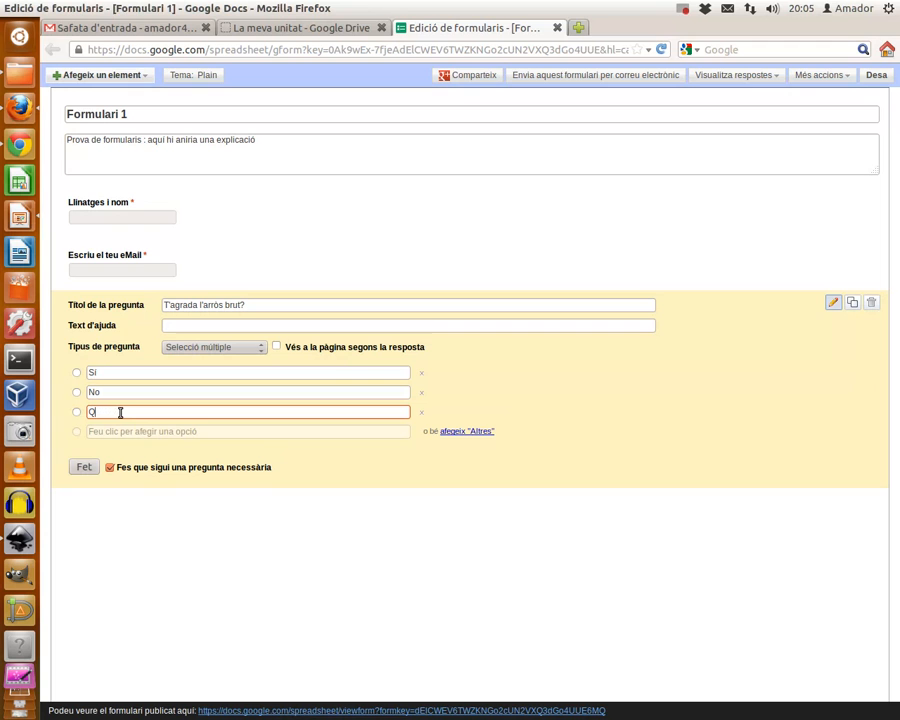
{"action": "type", "text": "uè és un arròs brut?"}
{"action": "left_click", "coordinate": [135, 431]}
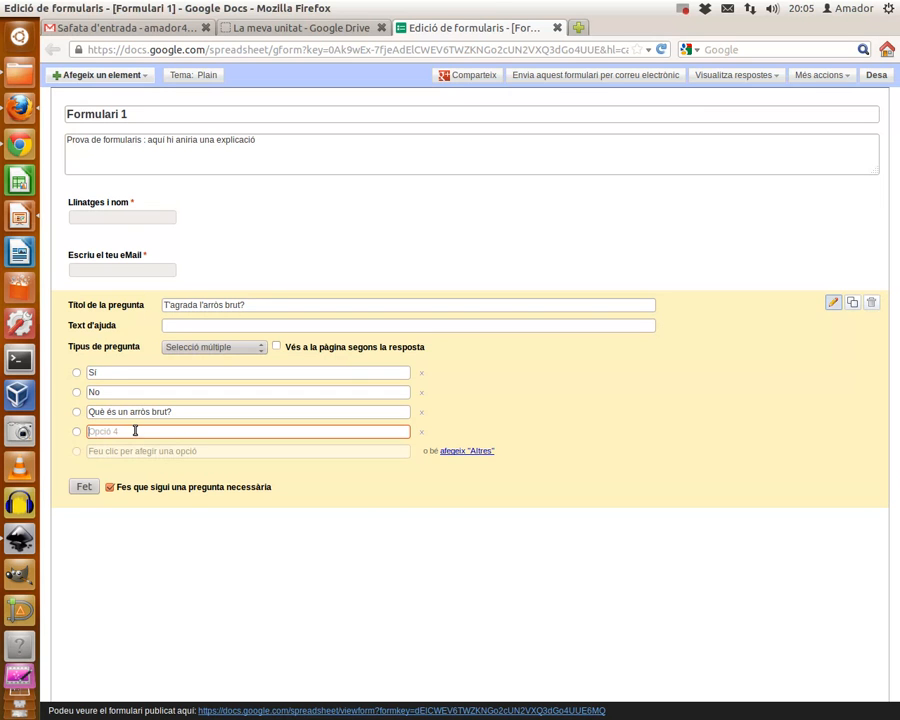
{"action": "type", "text": "No ho sé"}
{"action": "left_click", "coordinate": [86, 488]}
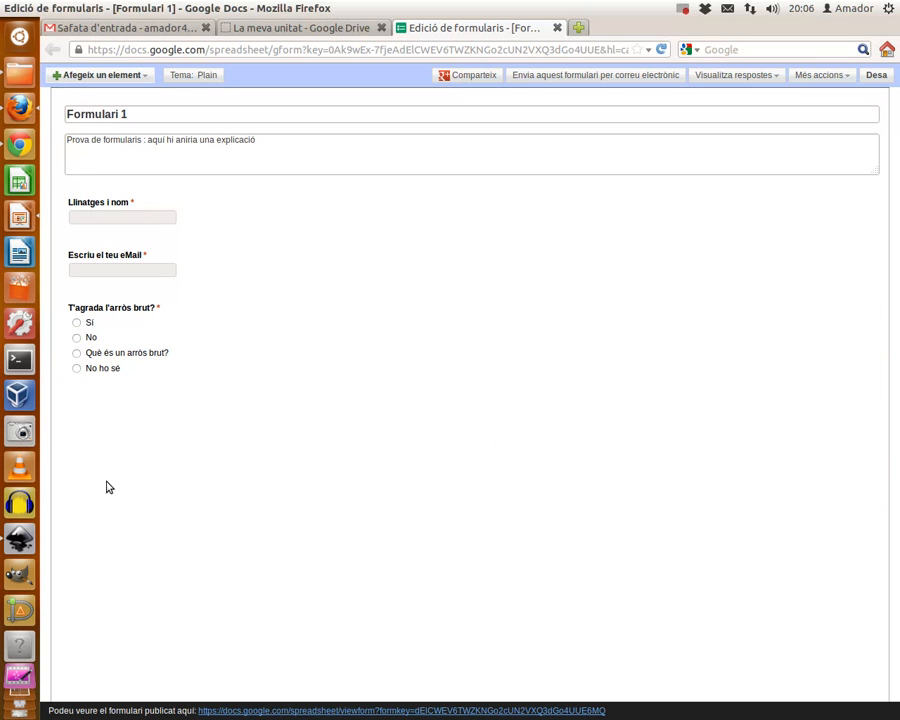
Step: Save Formulari 1 with its name, e-mail and rice questions
{"action": "left_click", "coordinate": [876, 77]}
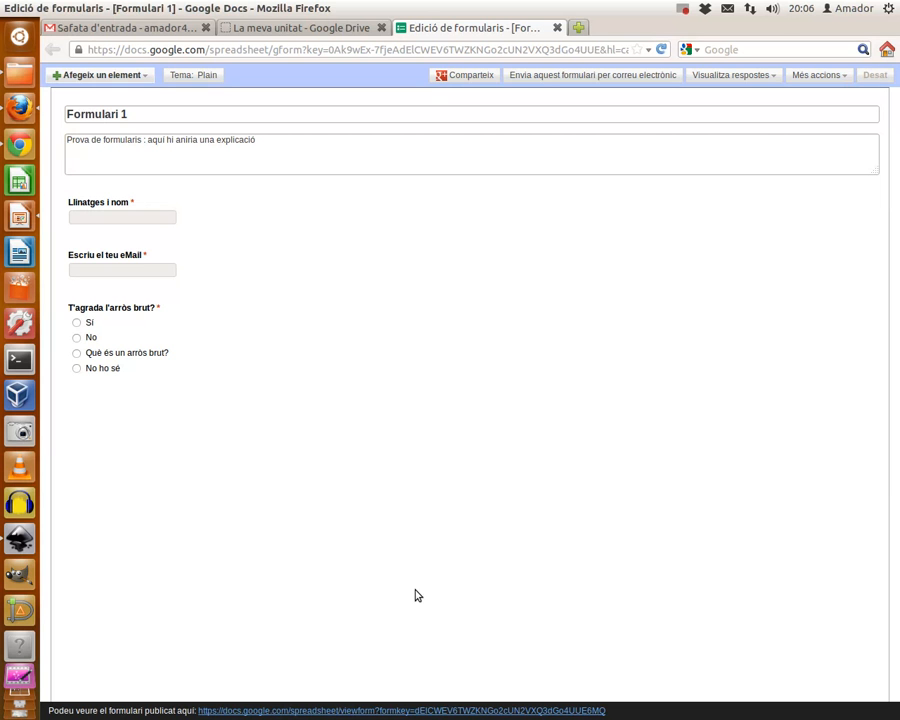
Step: Open the published form and enter a test name and e-mail address
{"action": "left_click", "coordinate": [478, 711]}
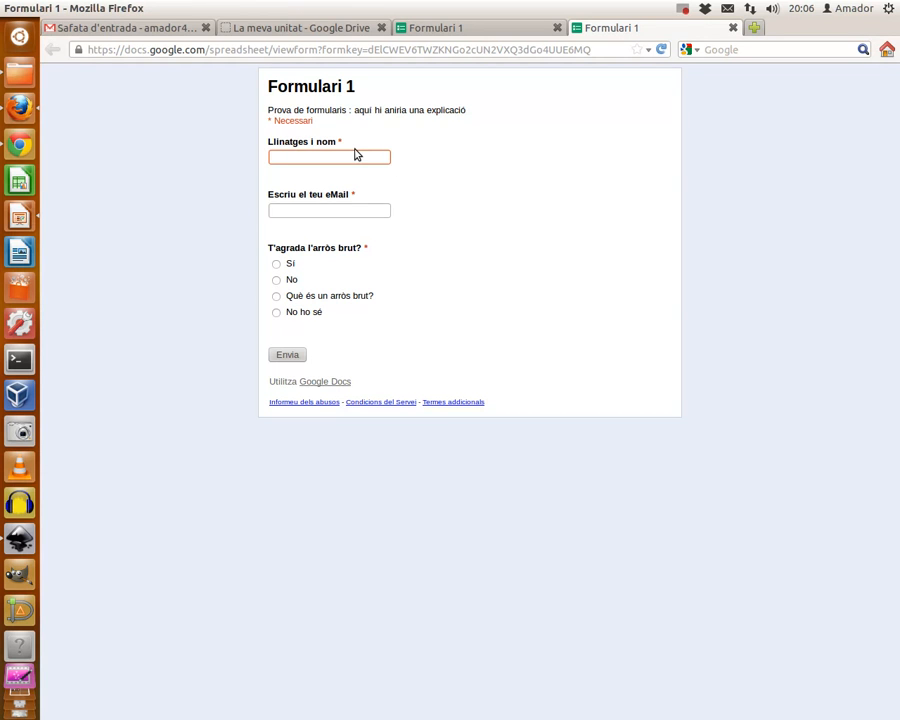
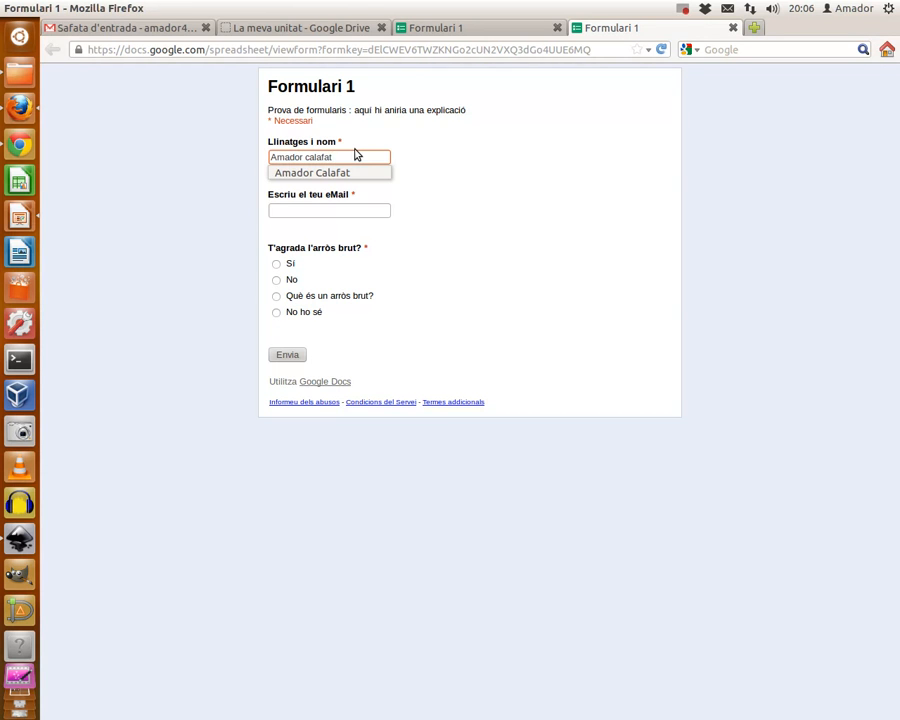
{"action": "left_click", "coordinate": [355, 173]}
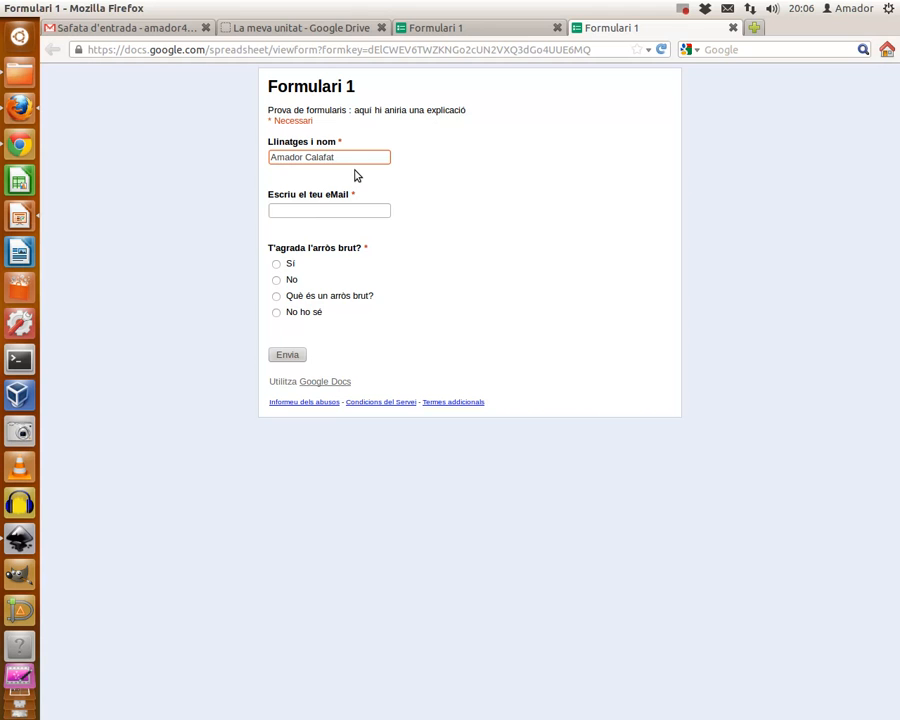
{"action": "left_click", "coordinate": [302, 212]}
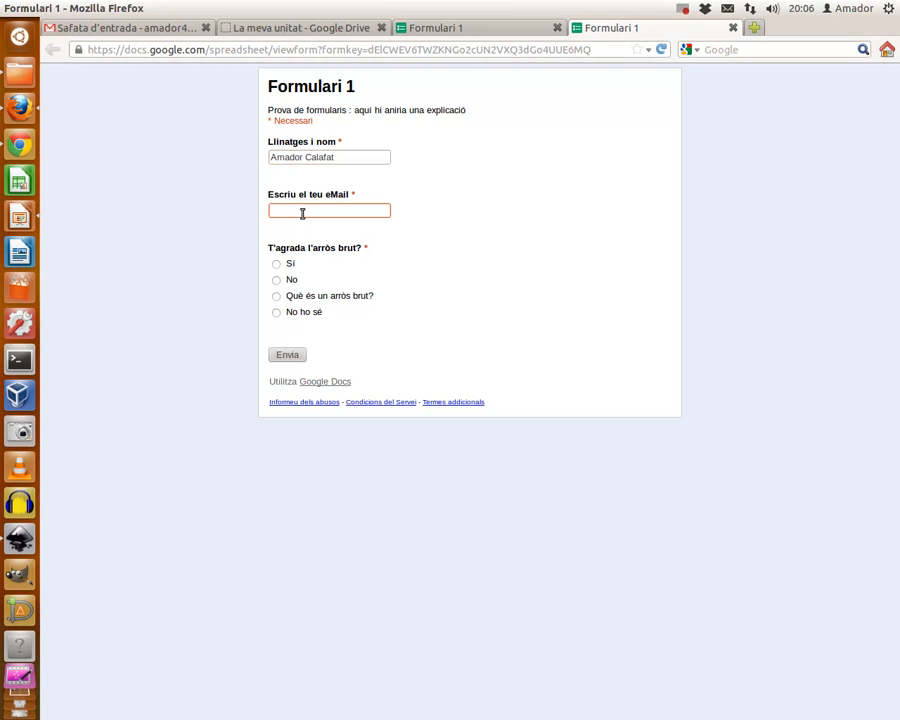
{"action": "type", "text": "sdkjfhdsjkfh@sldkfhslk"}
Step: Answer Sí to the rice question, submit, and close both form tabs
{"action": "left_click", "coordinate": [276, 264]}
{"action": "left_click", "coordinate": [291, 358]}
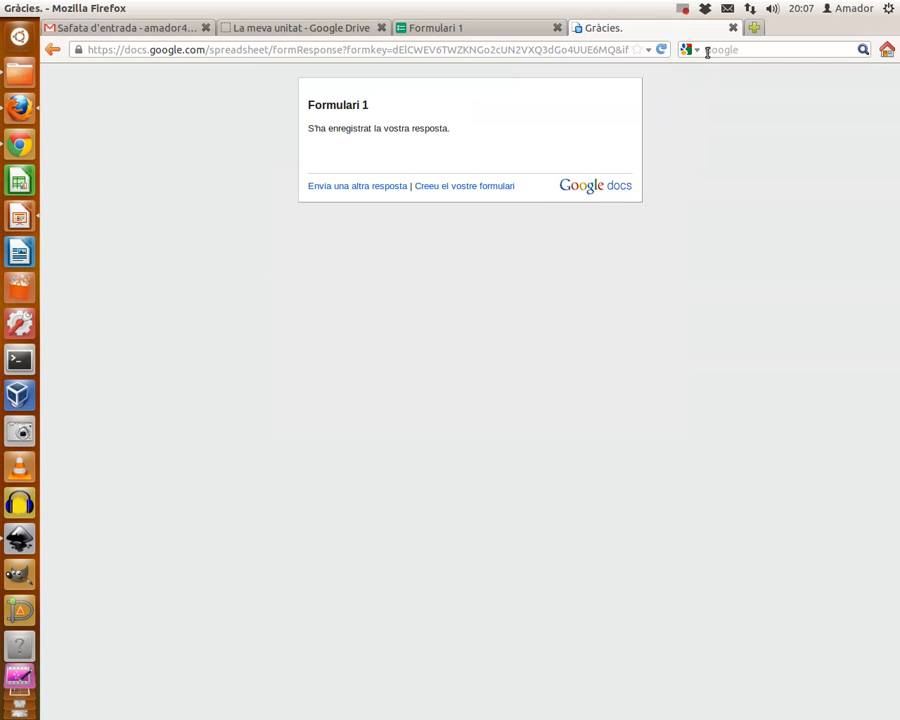
{"action": "left_click", "coordinate": [732, 27]}
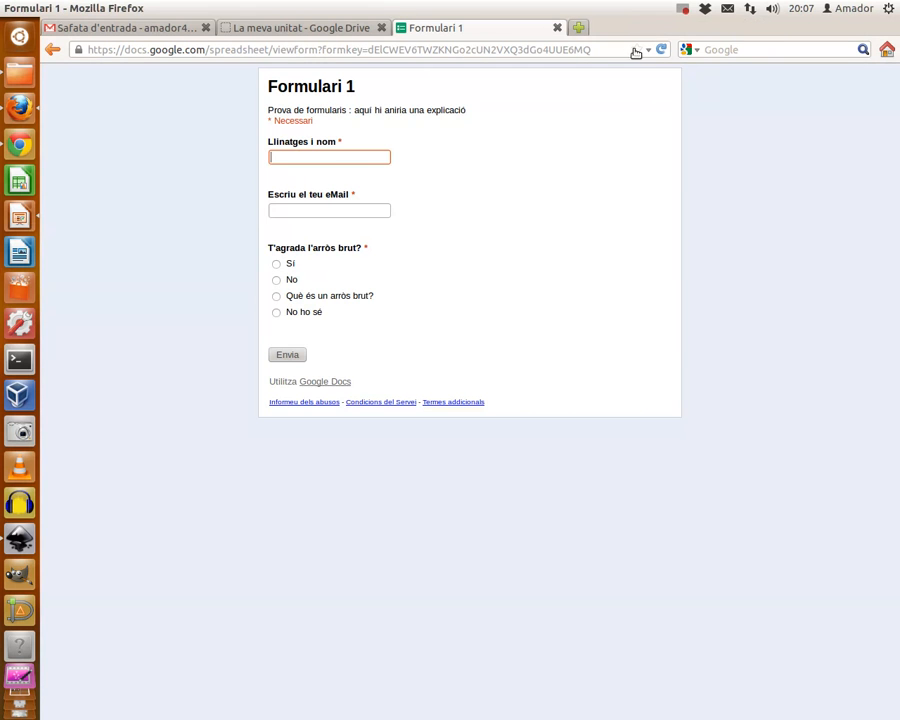
{"action": "left_click", "coordinate": [557, 27]}
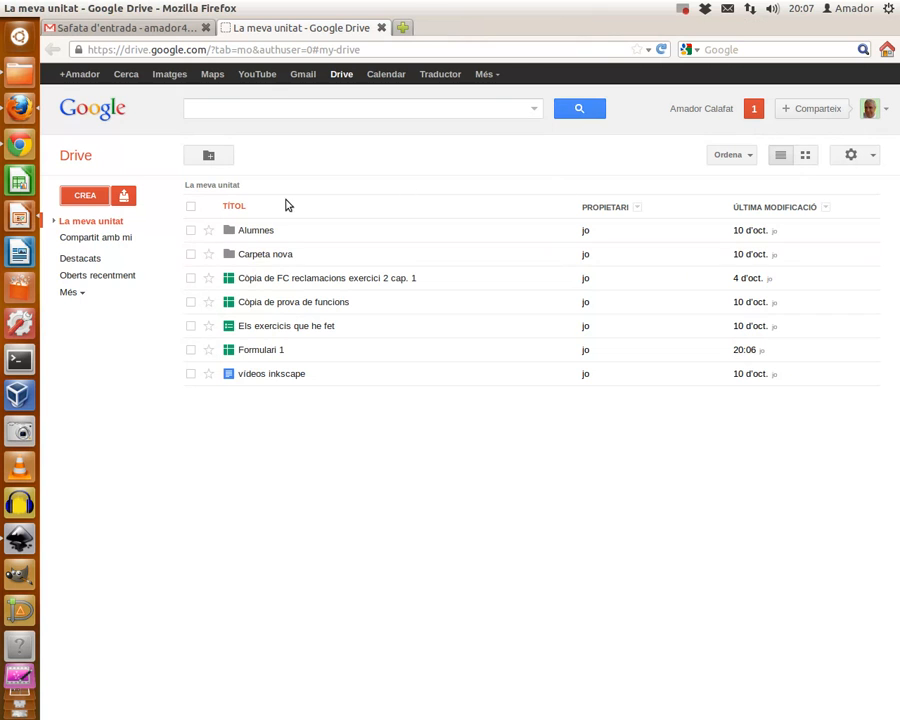
Step: Open Formulari 1 from La meva unitat to see the submitted test response
{"action": "left_click", "coordinate": [258, 350]}
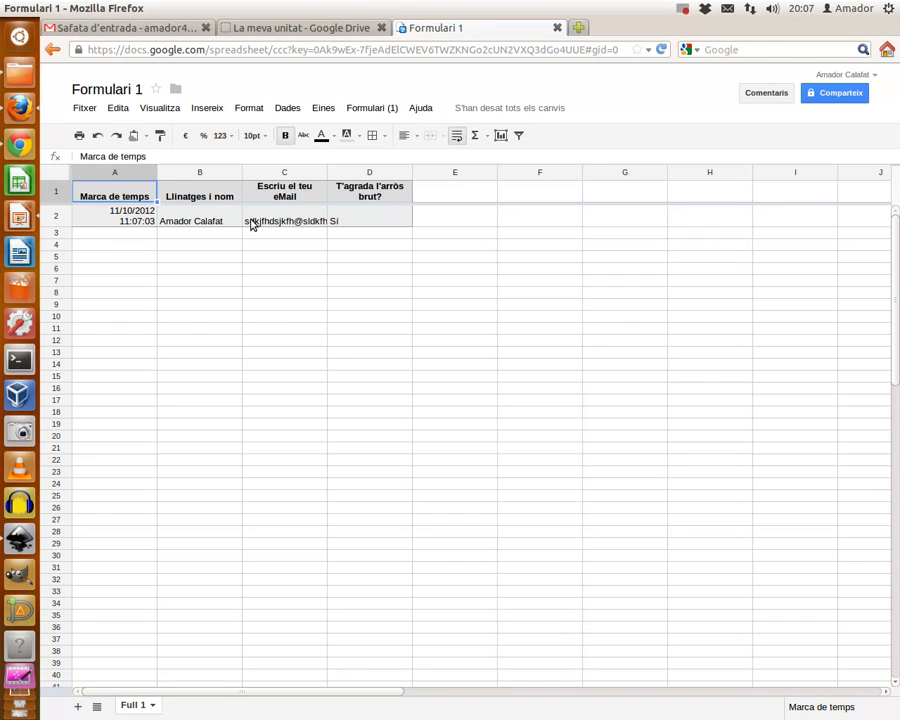
{"action": "left_click", "coordinate": [357, 108]}
{"action": "left_click", "coordinate": [363, 136]}
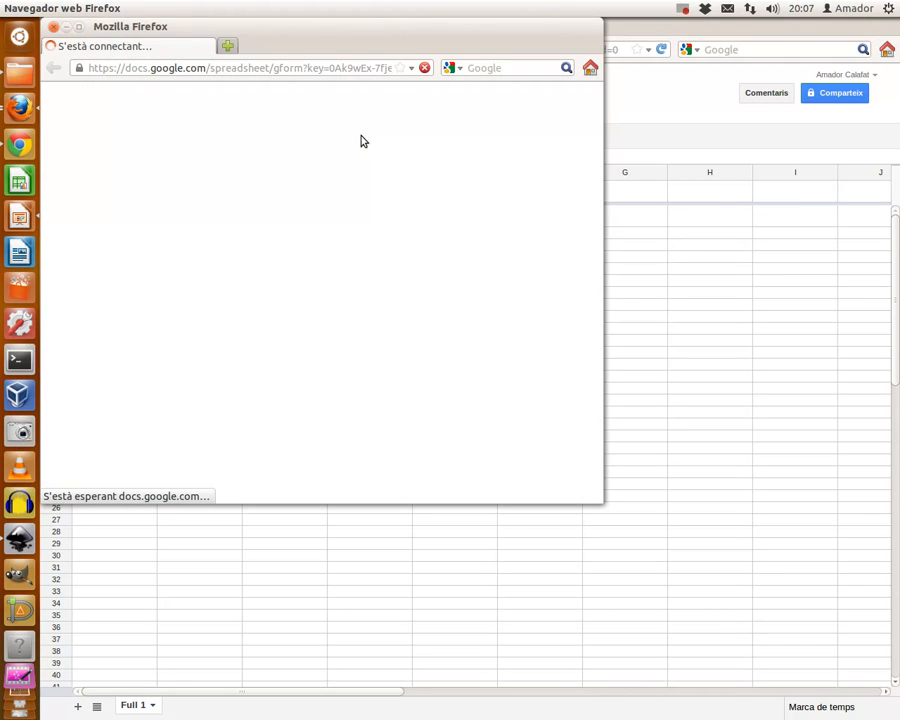
{"action": "left_click", "coordinate": [53, 27]}
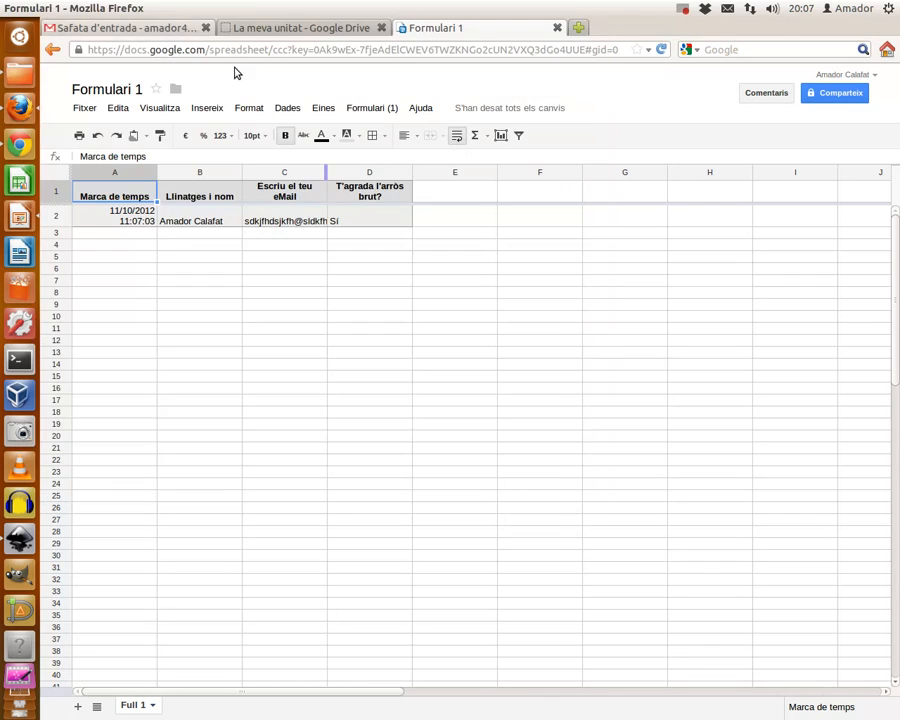
{"action": "left_click", "coordinate": [684, 9]}
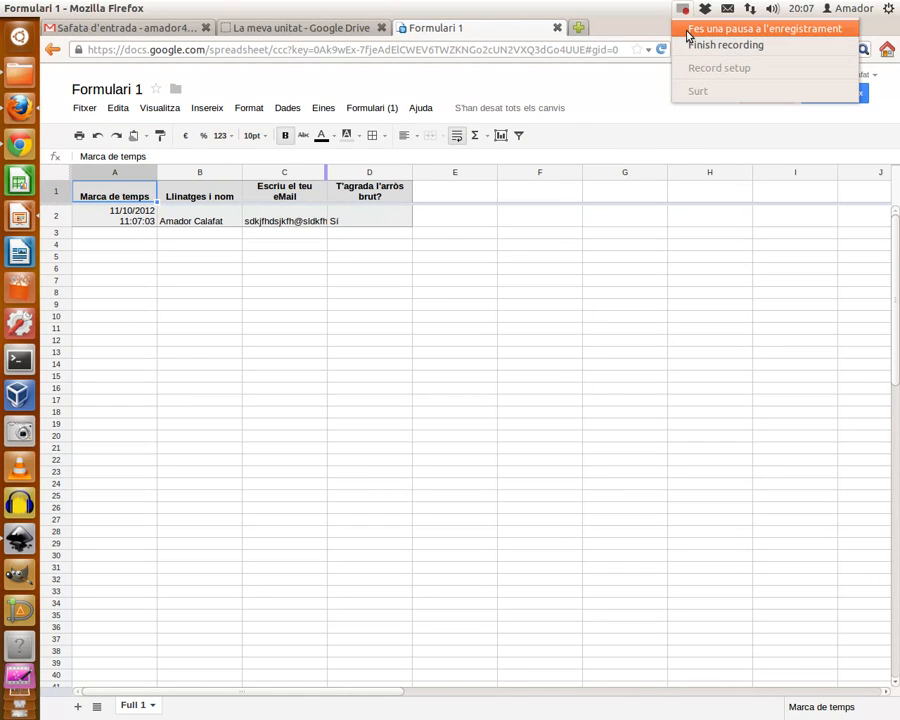